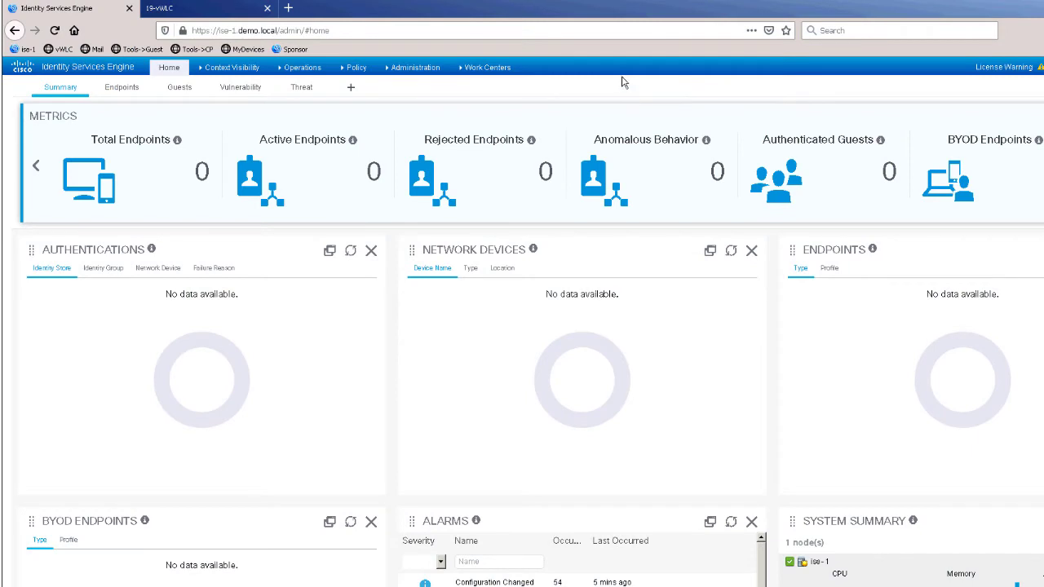
# Navigate from the home dashboard to the Policy Sets page via the Policy menu.
pyautogui.click(359, 68)
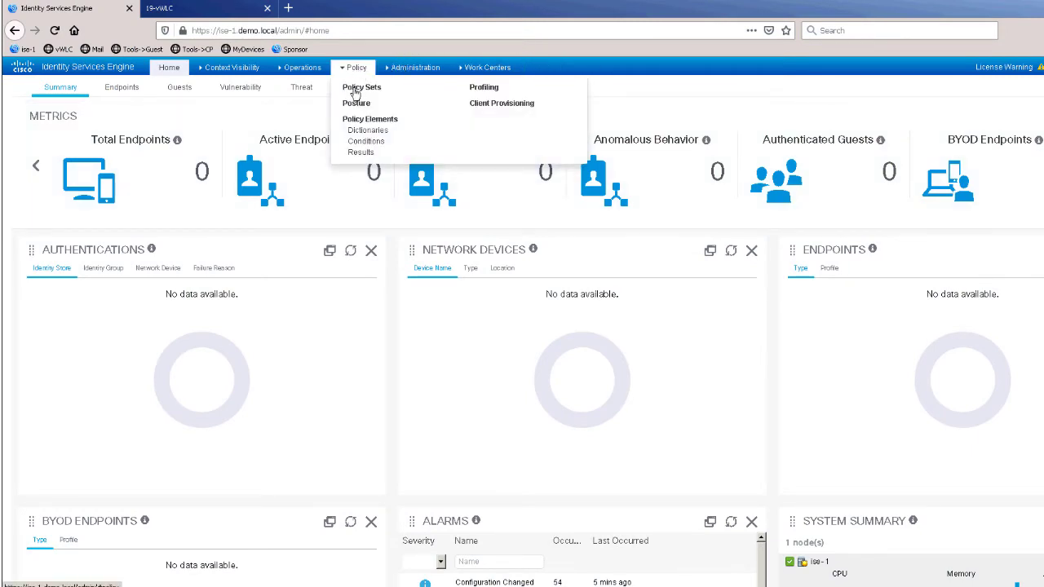
pyautogui.click(356, 91)
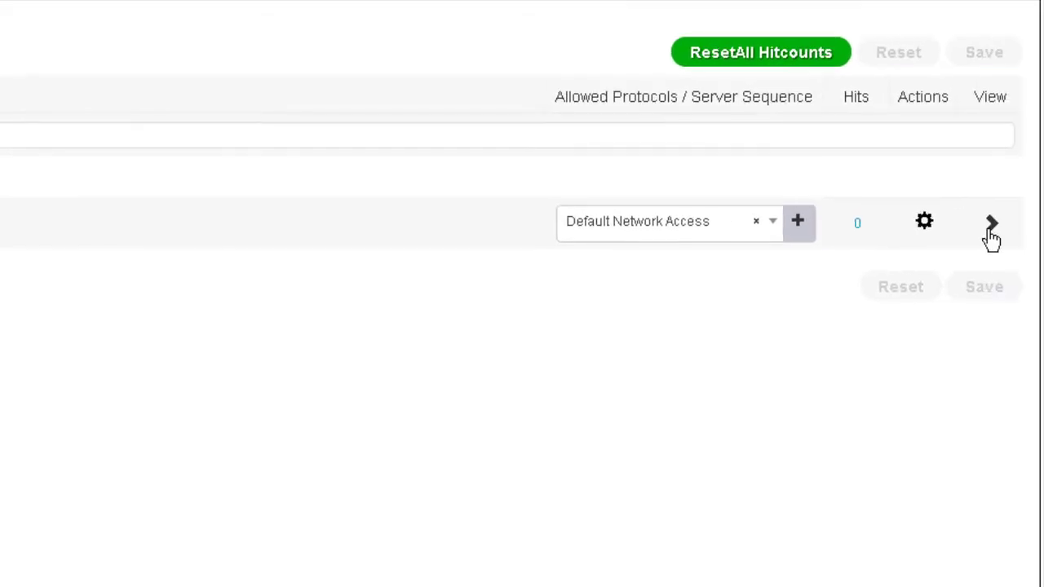
# Open the Default policy set and expand its Authentication Policy to show MAB, Dot1X and Default.
pyautogui.click(992, 225)
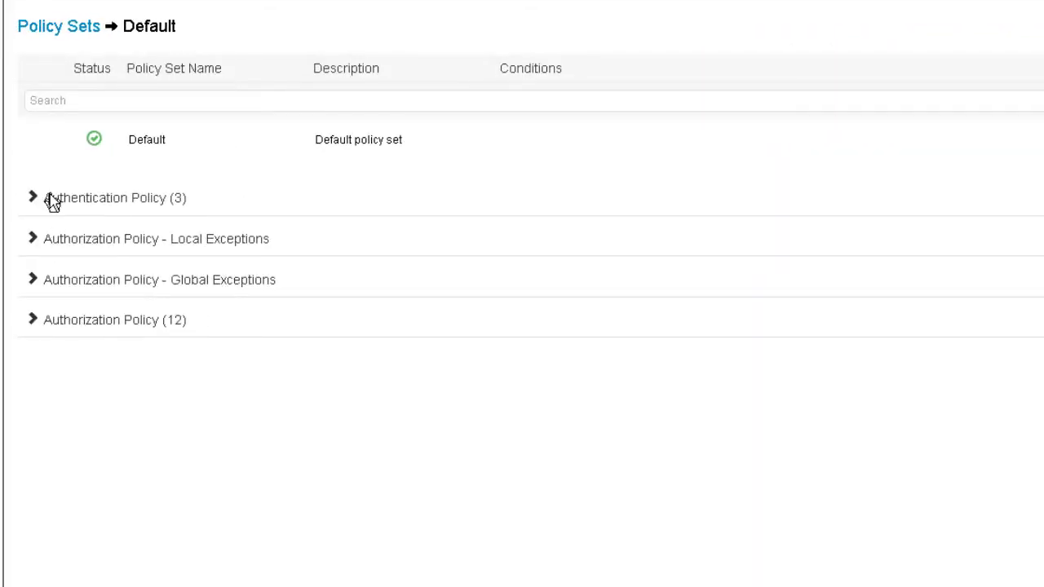
pyautogui.click(30, 200)
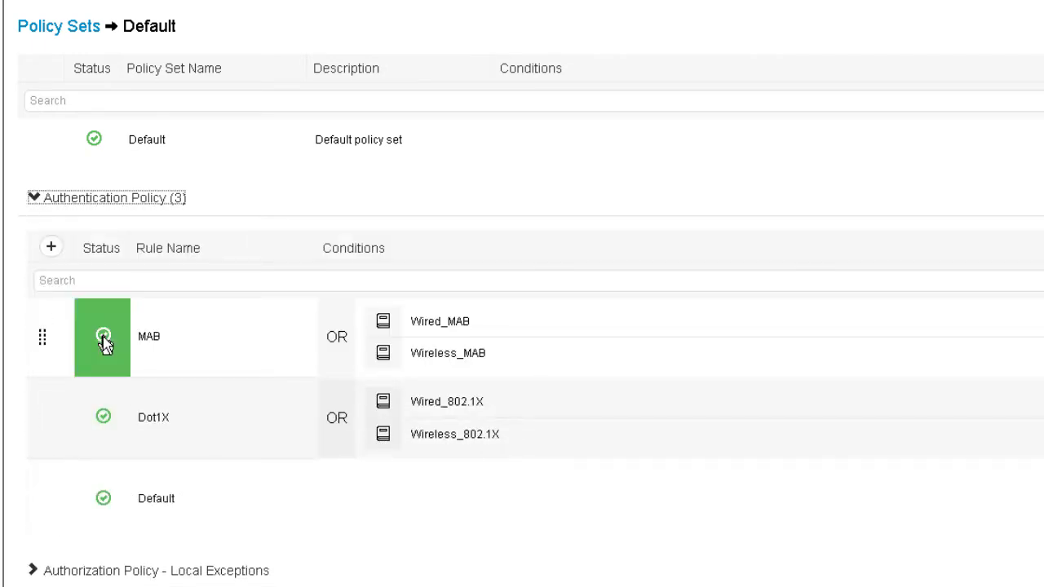
pyautogui.moveTo(664, 351)
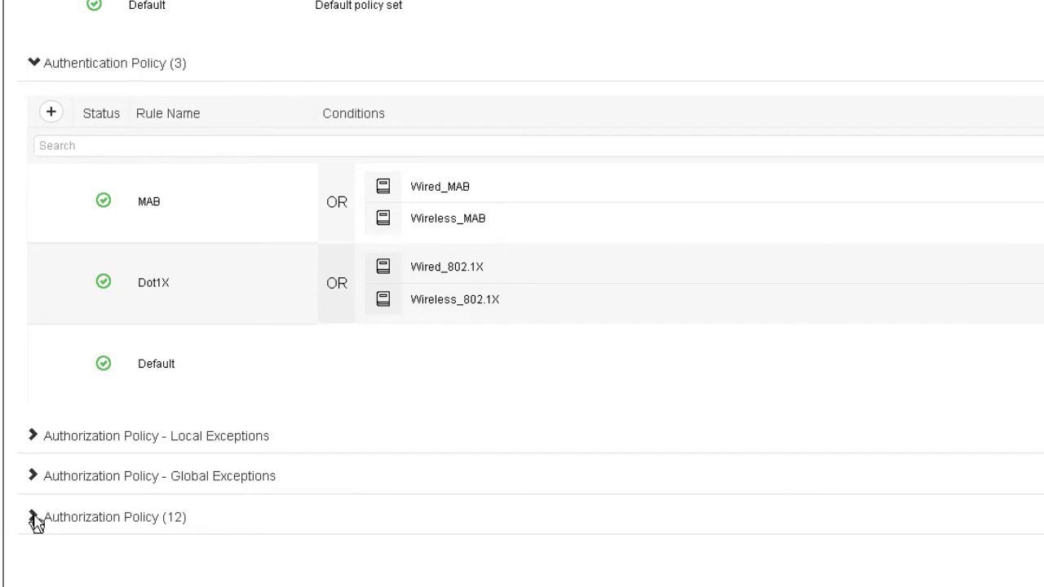
# Expand Authorization Policy (12) and scroll through its rules, from Wireless Black List Default to DenyAccess.
pyautogui.click(32, 517)
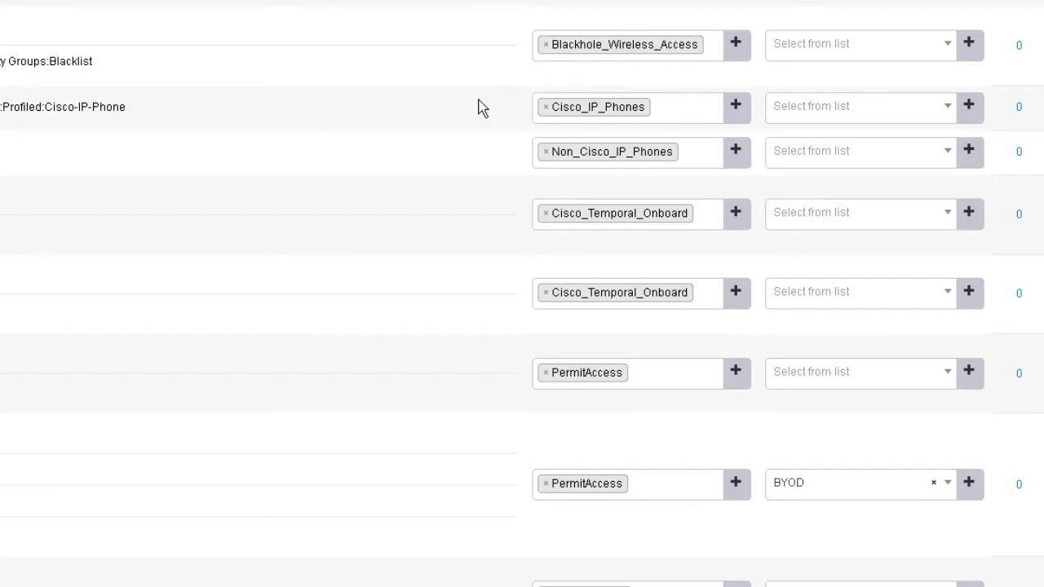
pyautogui.scroll(-4, 480, 107)
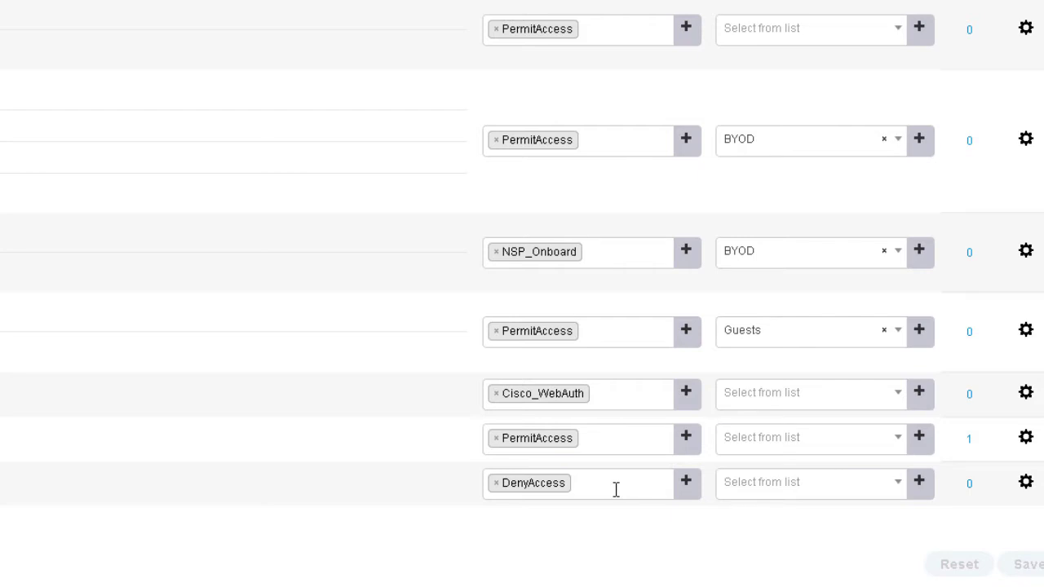
pyautogui.scroll(10, 616, 489)
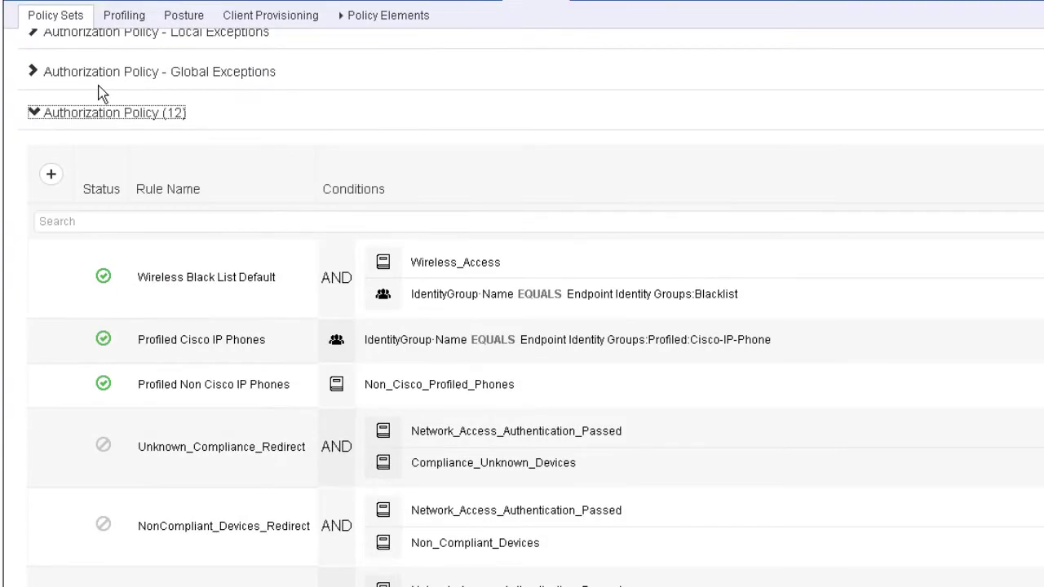
pyautogui.scroll(5, 90, 82)
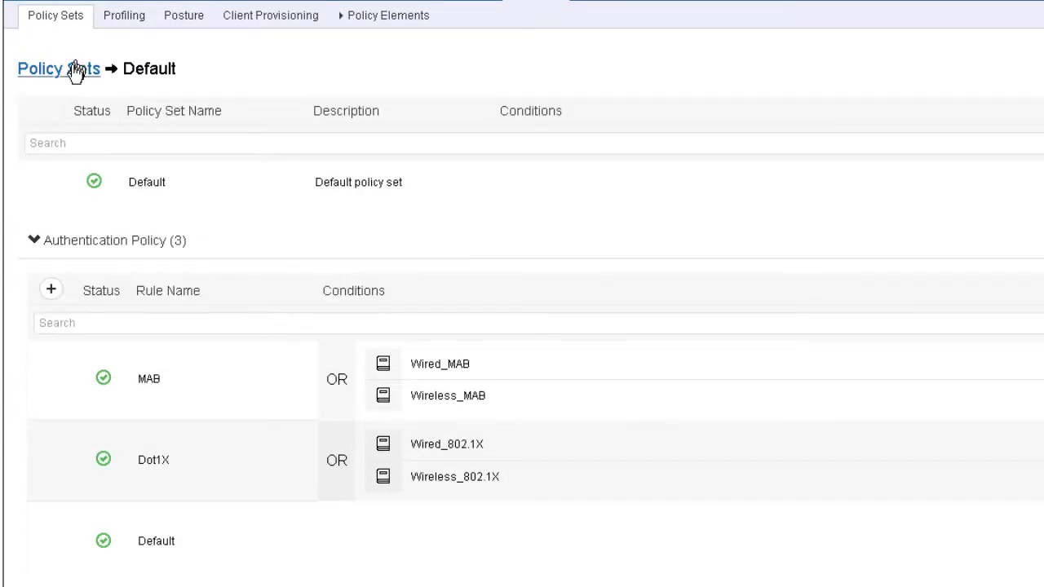
# Go back to the Policy Sets list using the breadcrumb link.
pyautogui.click(75, 70)
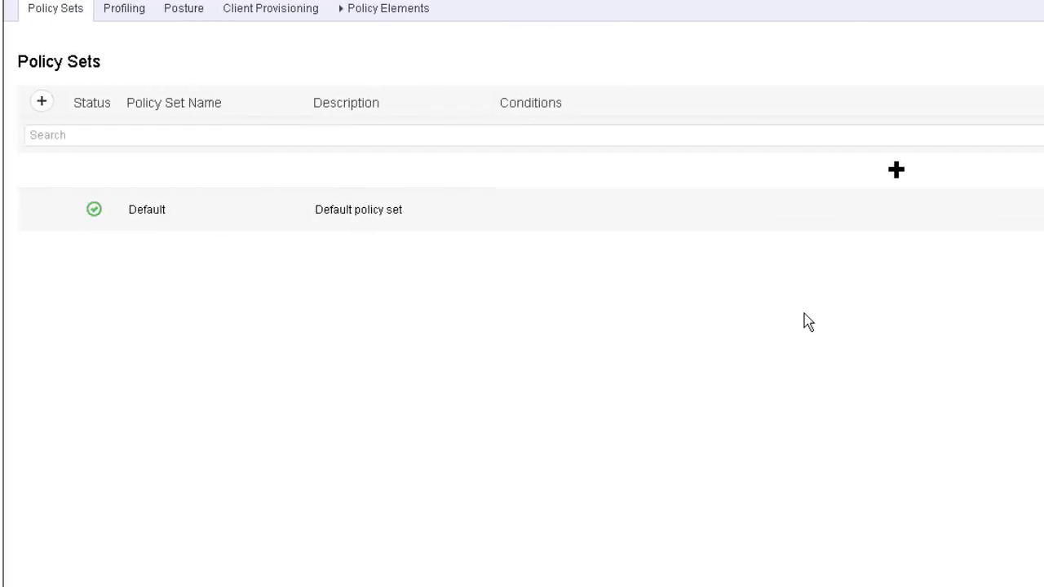
# Insert a new policy set above Default and name it 'Wired'.
pyautogui.click(898, 178)
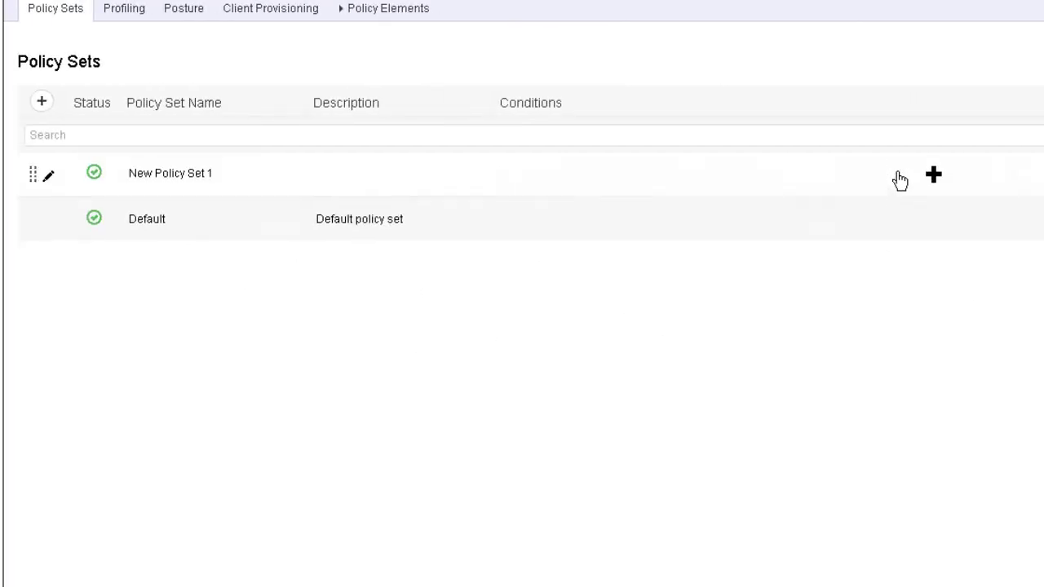
pyautogui.click(274, 178)
pyautogui.hotkey('ctrl', 'a')
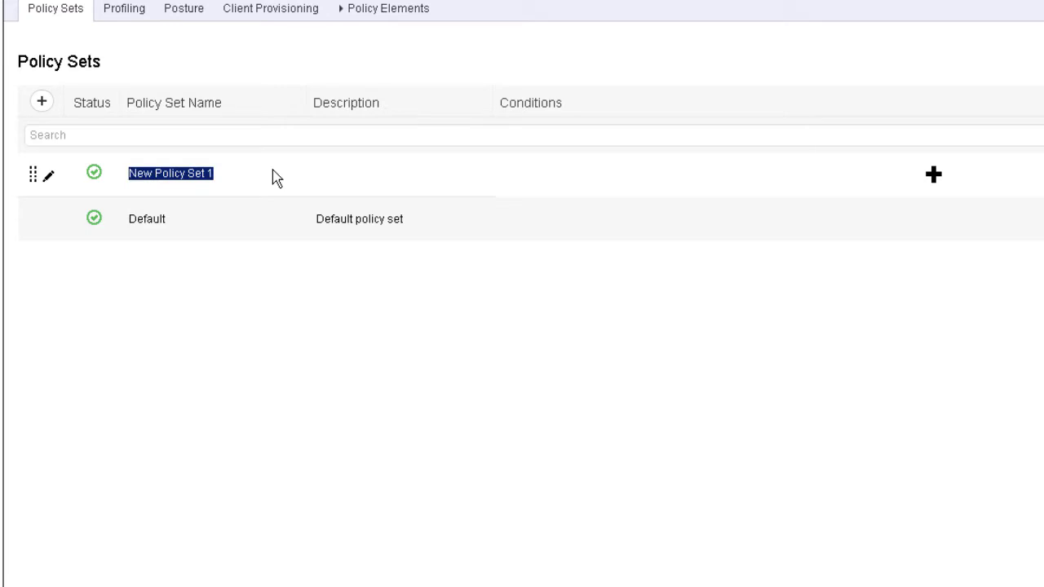
pyautogui.write('Wired')
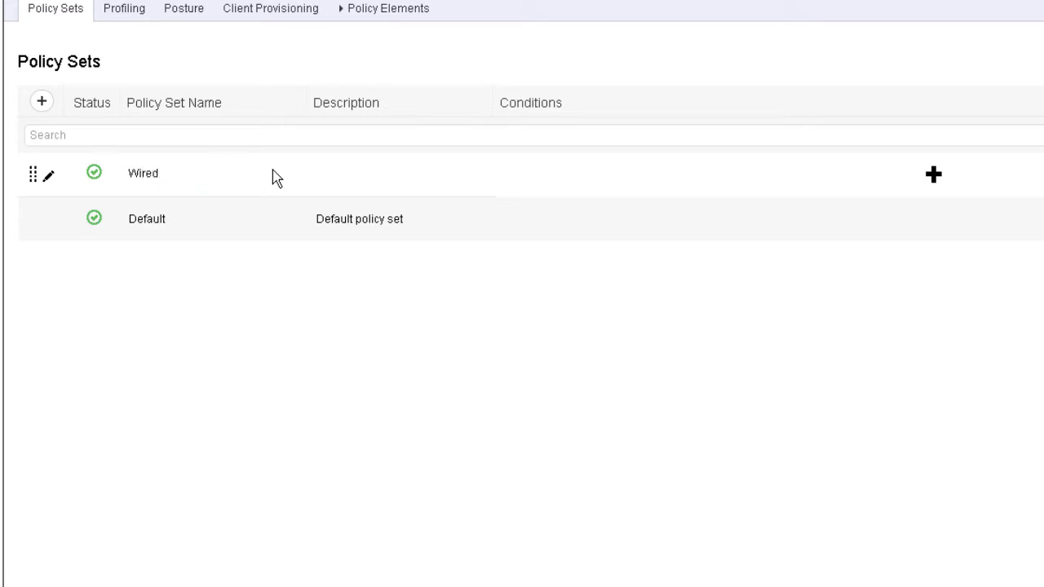
pyautogui.press('Tab')
# Open Conditions Studio for the Wired set's condition and dismiss the tutorial overlay.
pyautogui.click(932, 176)
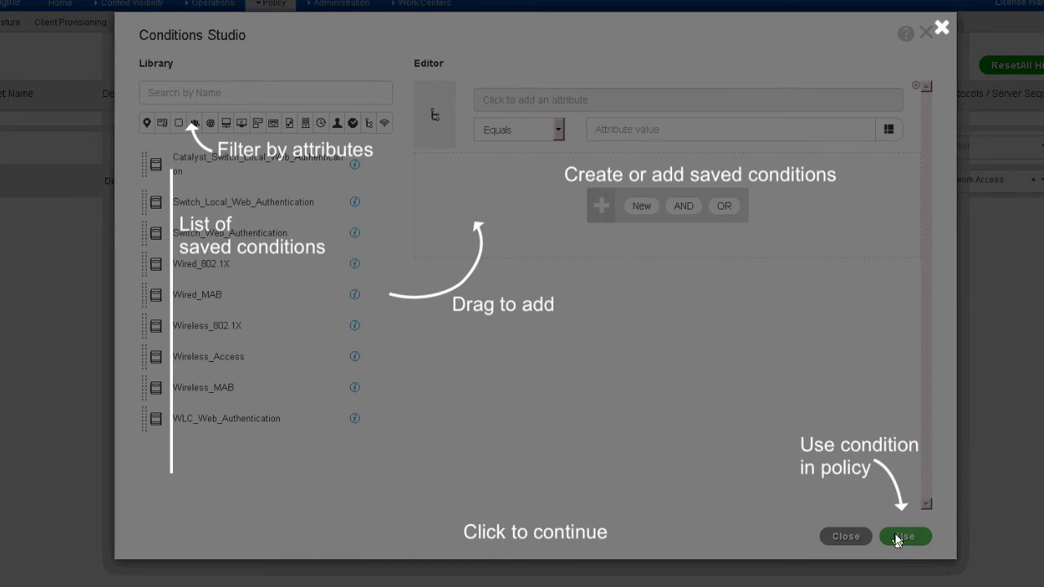
pyautogui.click(940, 31)
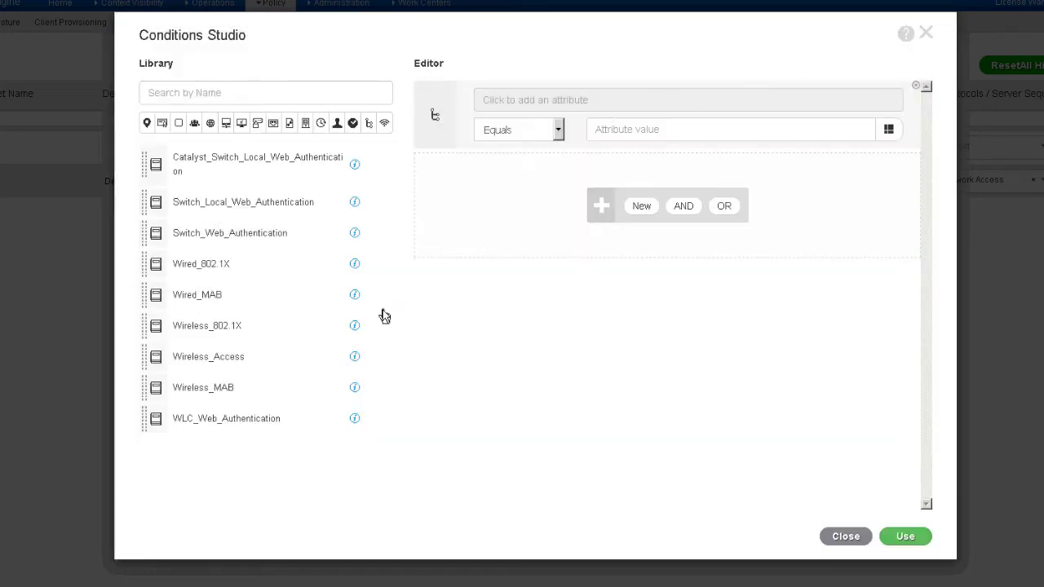
# Start adding an attribute and filter the picker to network-device attributes like Device Type.
pyautogui.click(560, 101)
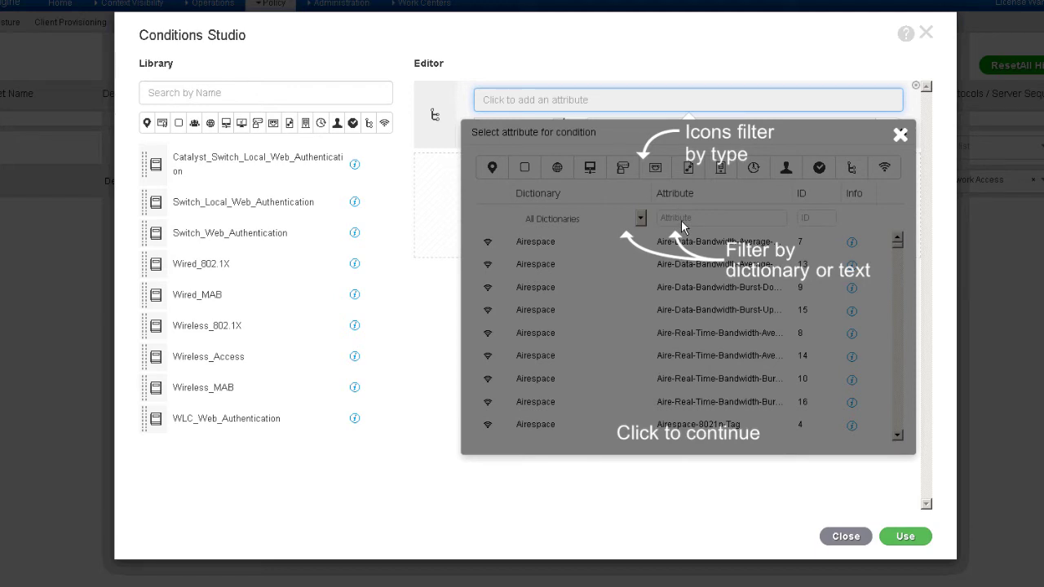
pyautogui.click(902, 141)
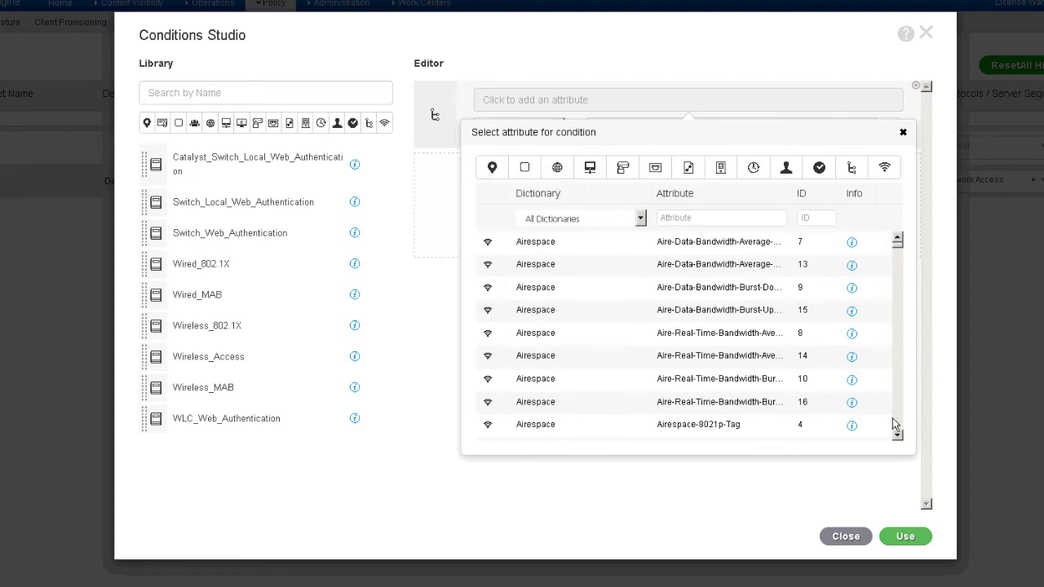
pyautogui.scroll(-12, 895, 424)
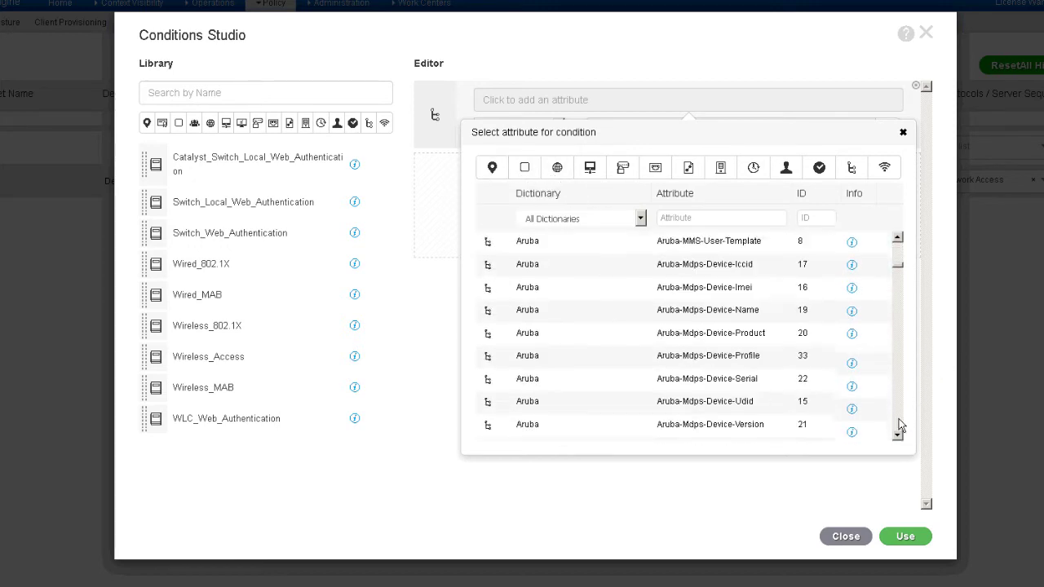
pyautogui.scroll(-15, 899, 420)
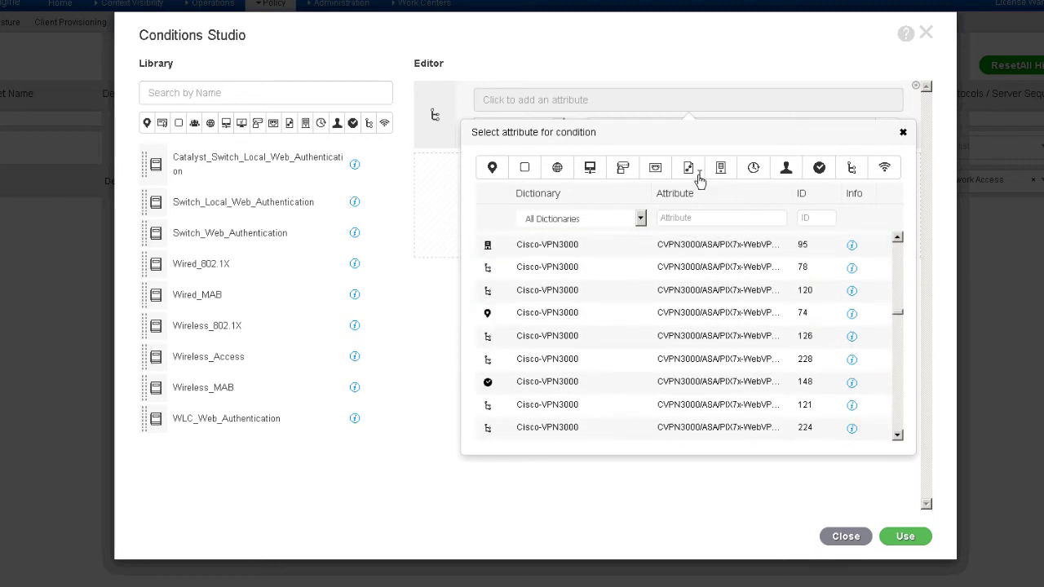
pyautogui.click(590, 169)
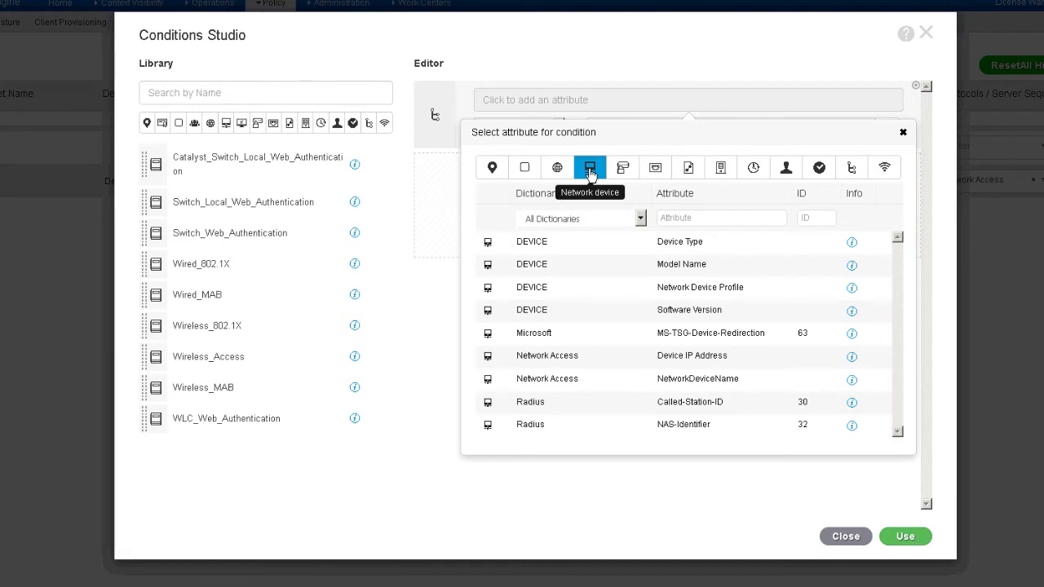
# Set the condition to DEVICE Device Type Equals All Device Types#Wired.
pyautogui.click(554, 249)
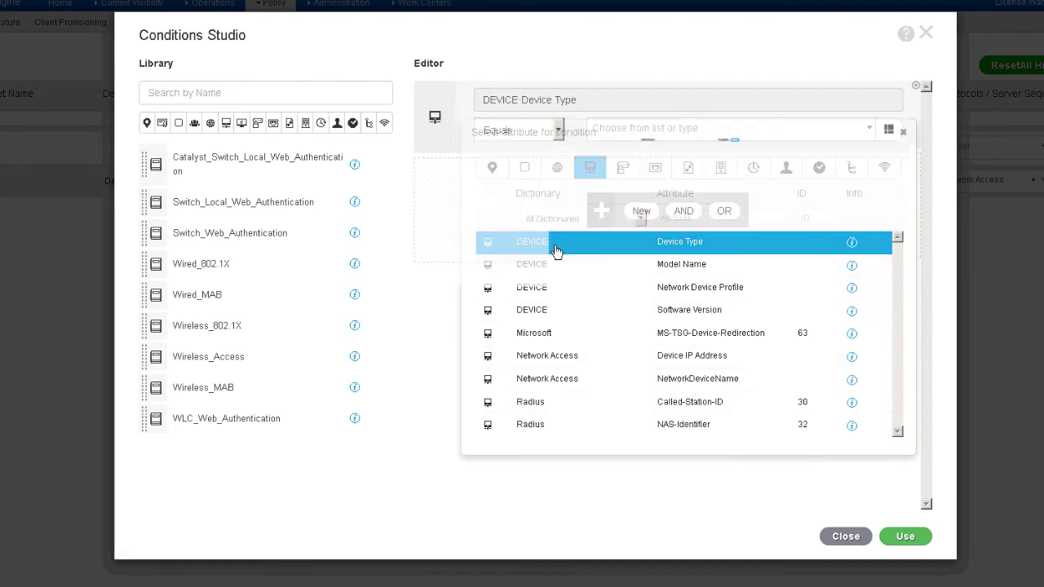
pyautogui.click(643, 135)
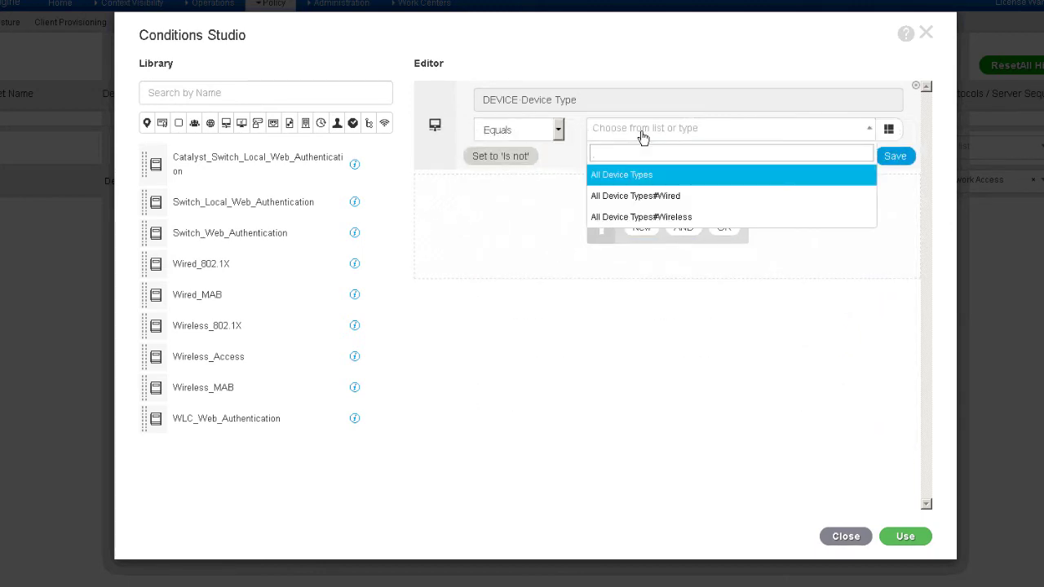
pyautogui.click(634, 196)
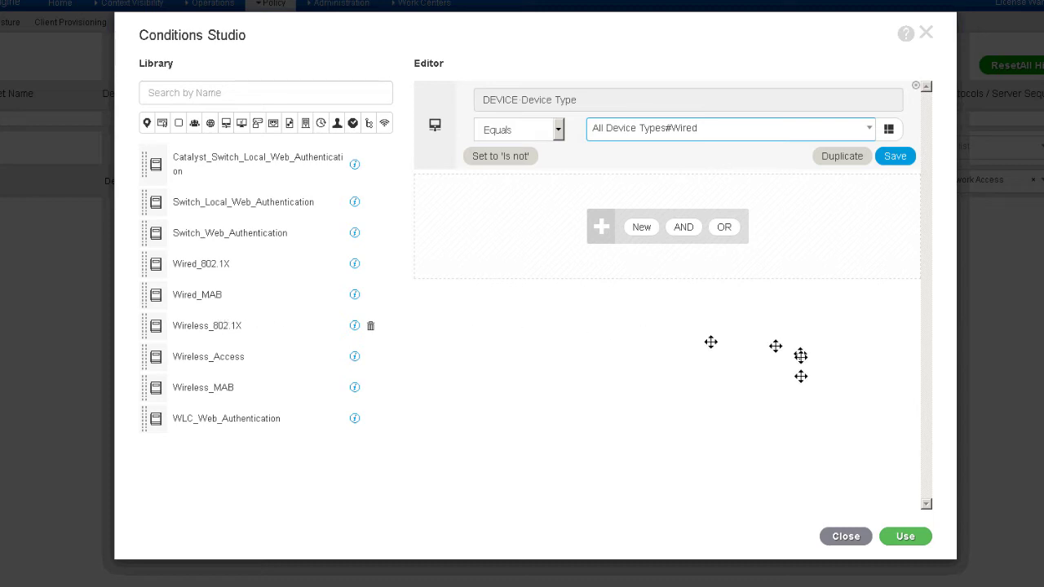
# Apply the Device Type equals All Device Types#Wired condition to the Wired policy set.
pyautogui.click(903, 539)
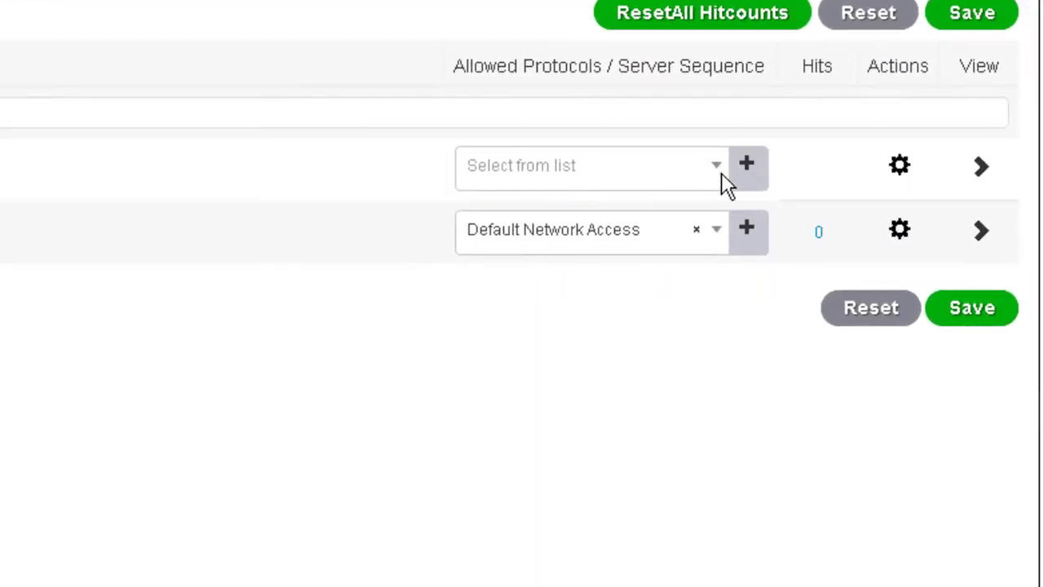
# Set the Wired set's allowed protocols to Default Network Access and save the policy sets.
pyautogui.click(718, 171)
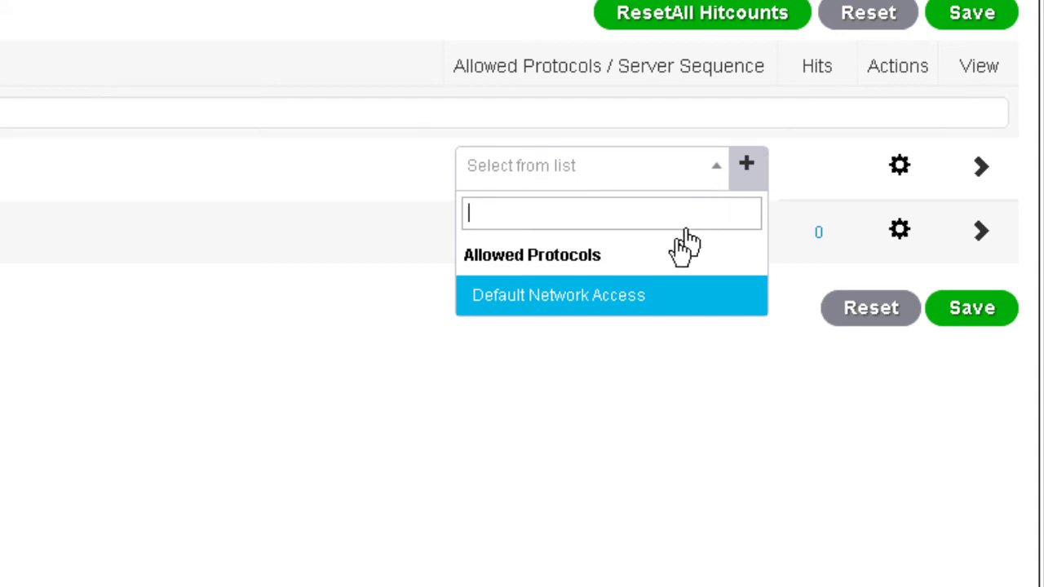
pyautogui.click(650, 300)
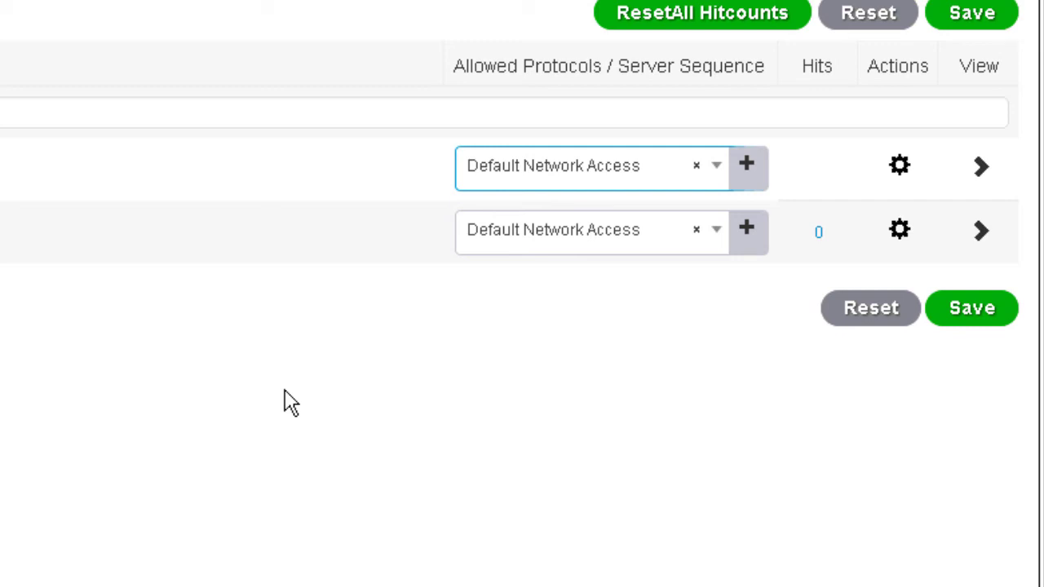
pyautogui.click(979, 323)
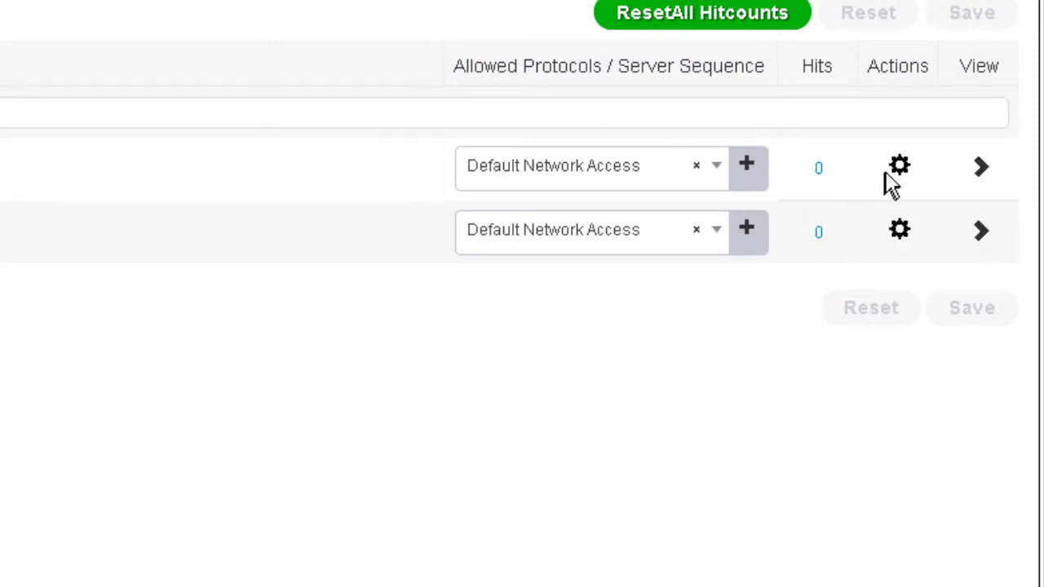
# Insert a new policy set above Wired and name it 'Wireless'.
pyautogui.click(901, 172)
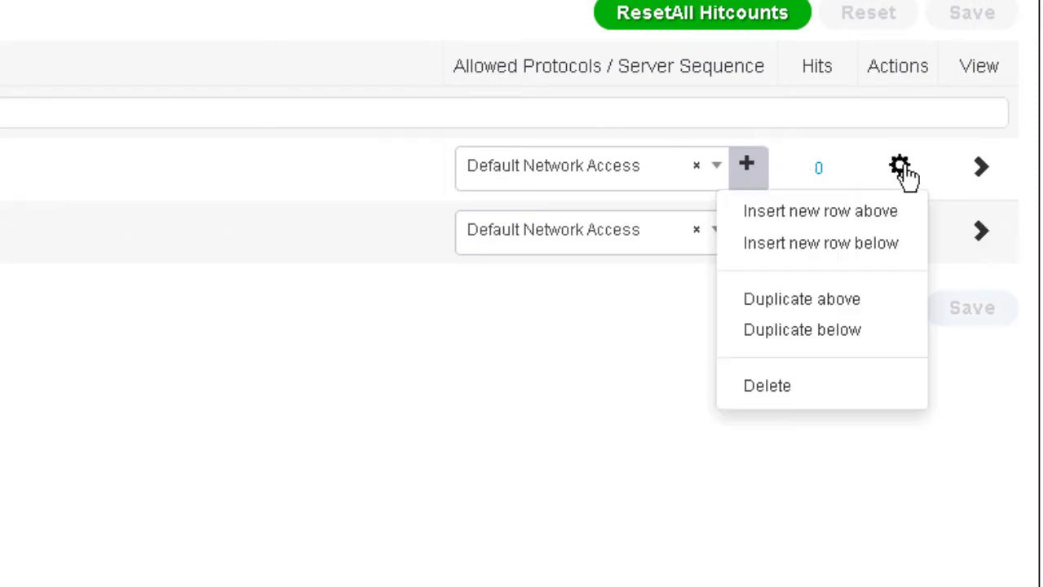
pyautogui.click(884, 214)
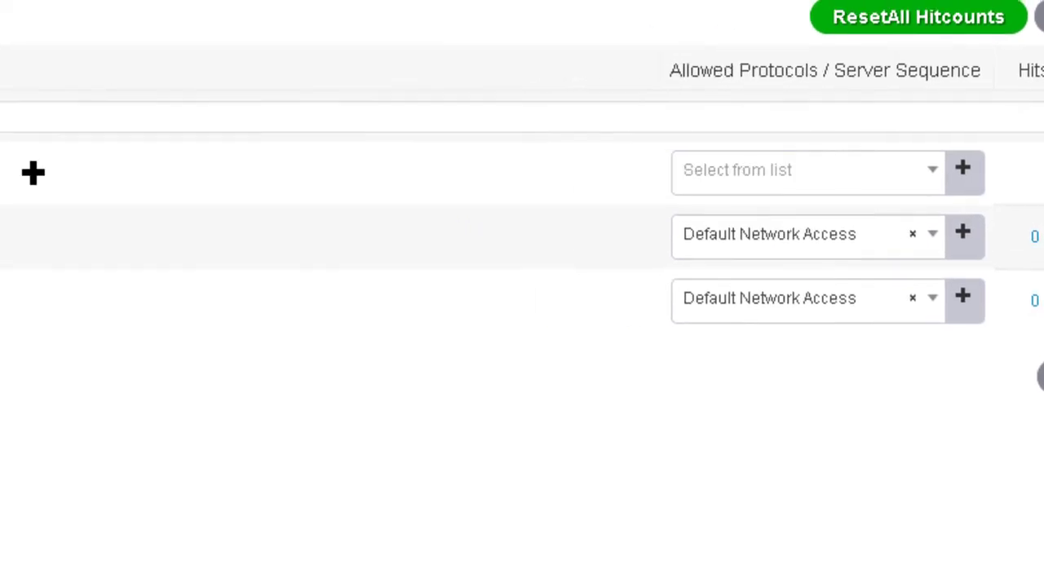
pyautogui.click(304, 200)
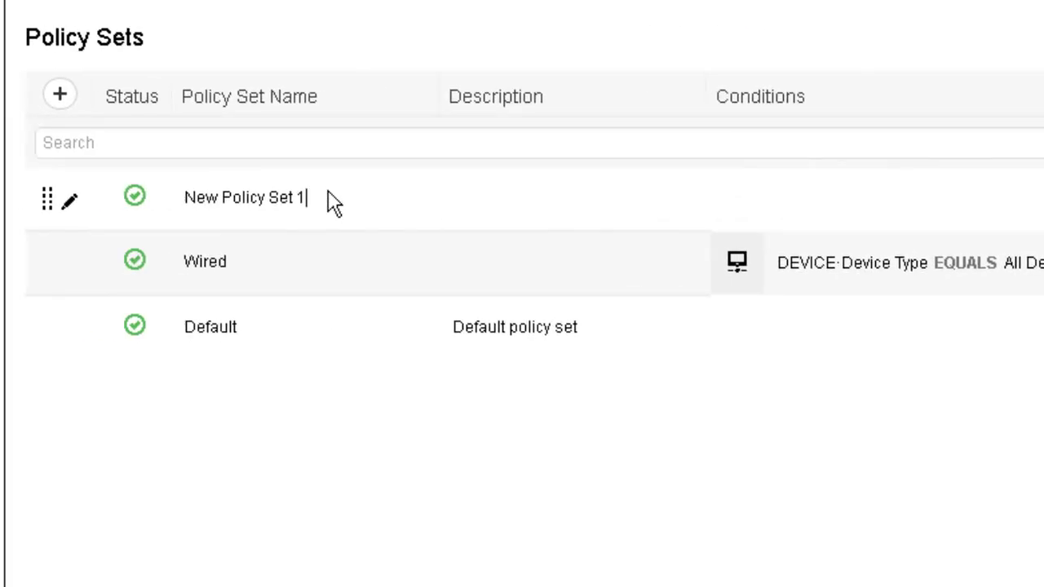
pyautogui.hotkey('ctrl', 'a')
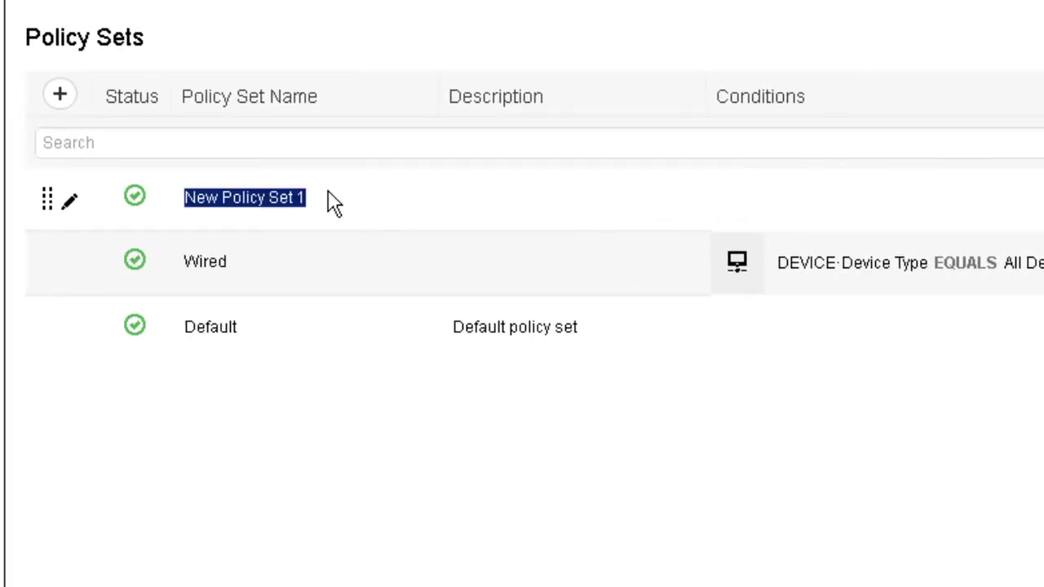
pyautogui.write('Wire')
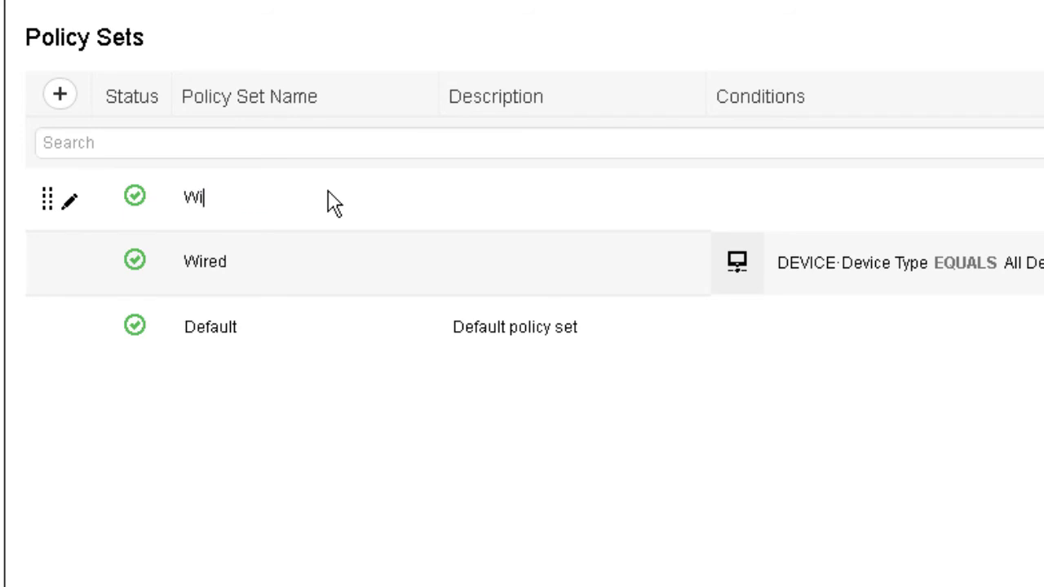
pyautogui.write('less')
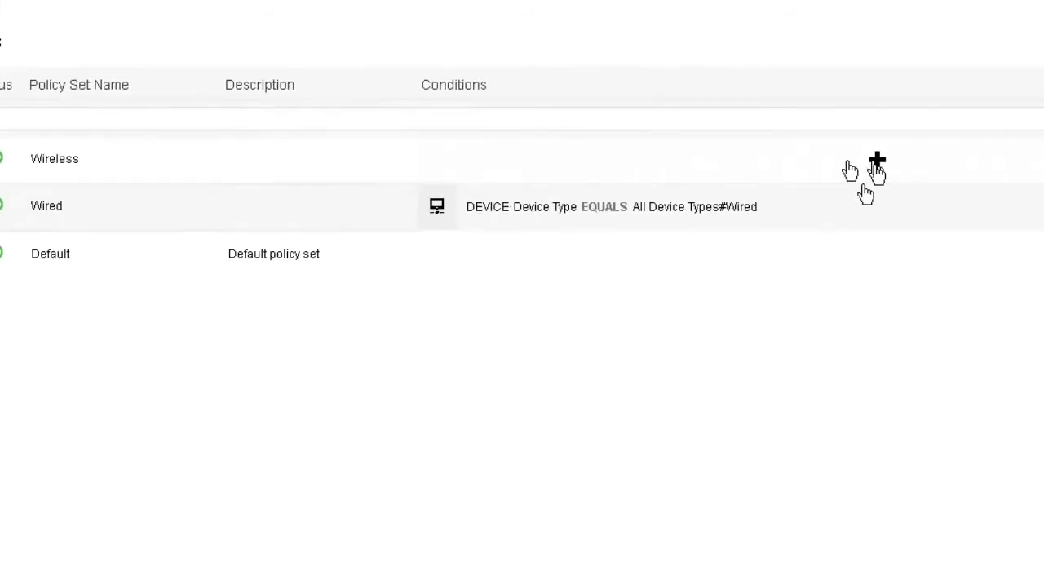
# Condition the Wireless policy set on DEVICE Device Type equals All Device Types#Wireless.
pyautogui.click(522, 131)
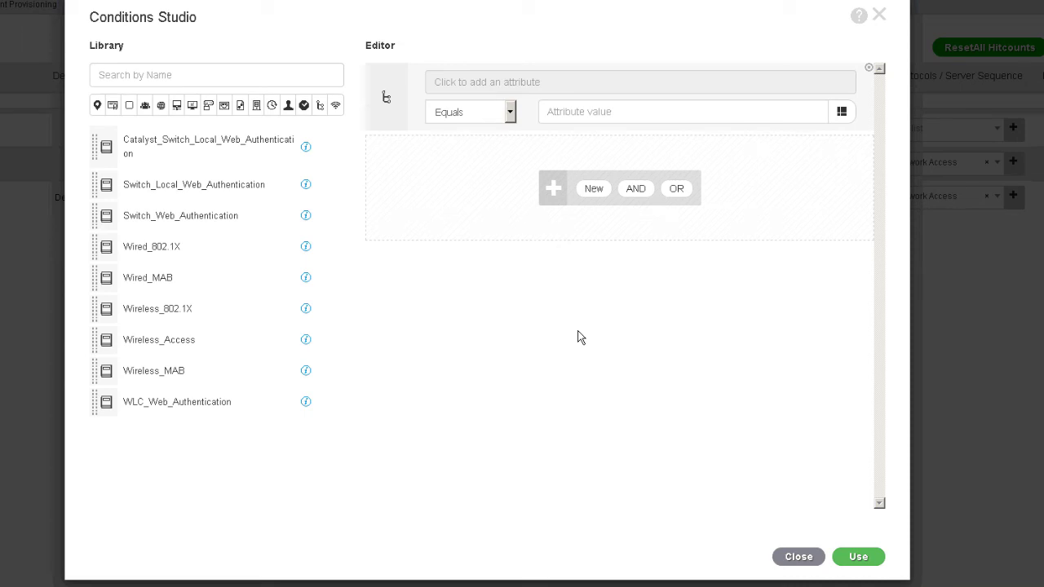
pyautogui.click(752, 82)
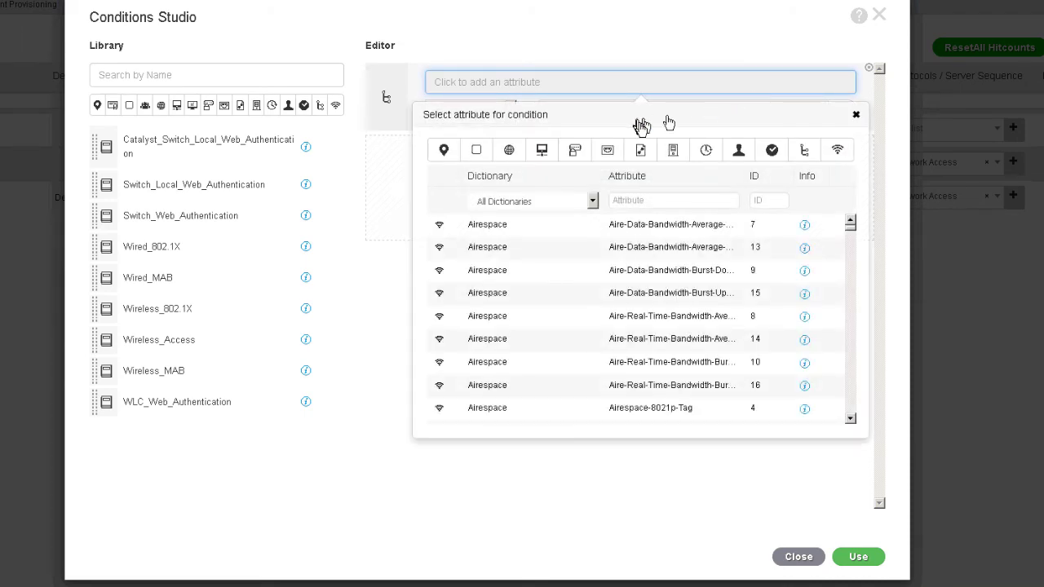
pyautogui.click(544, 154)
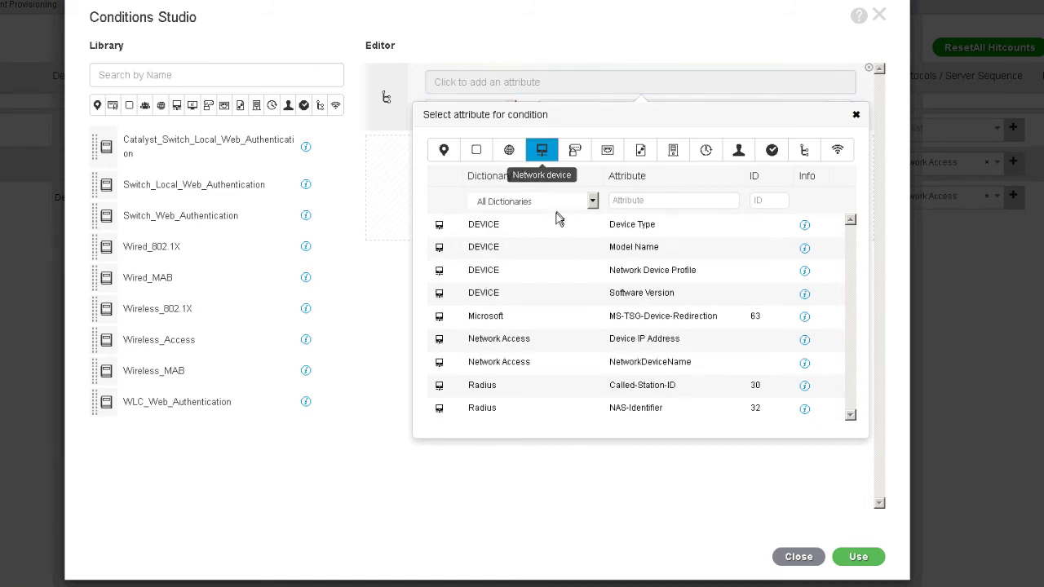
pyautogui.click(552, 233)
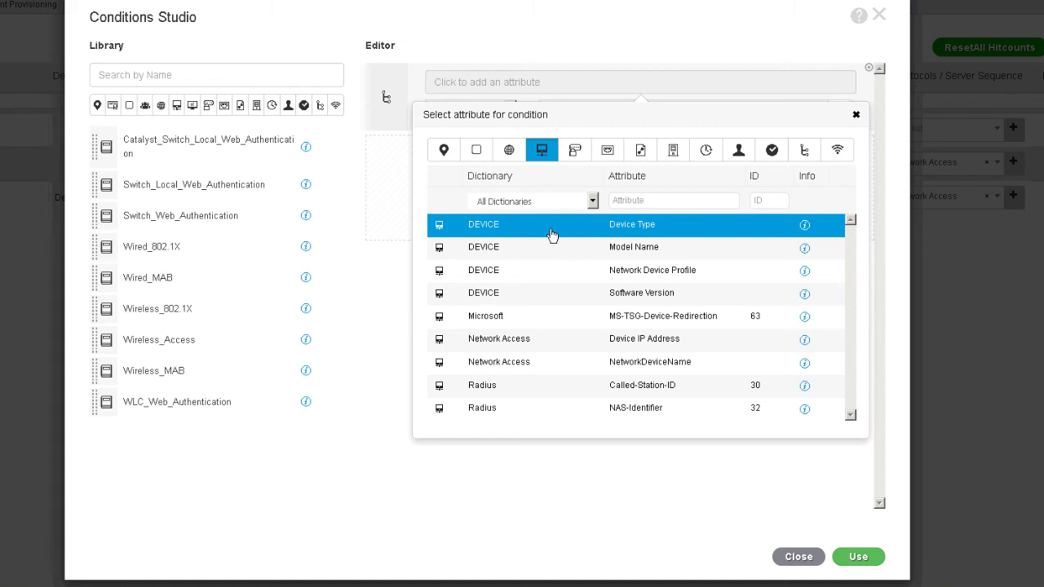
pyautogui.click(552, 234)
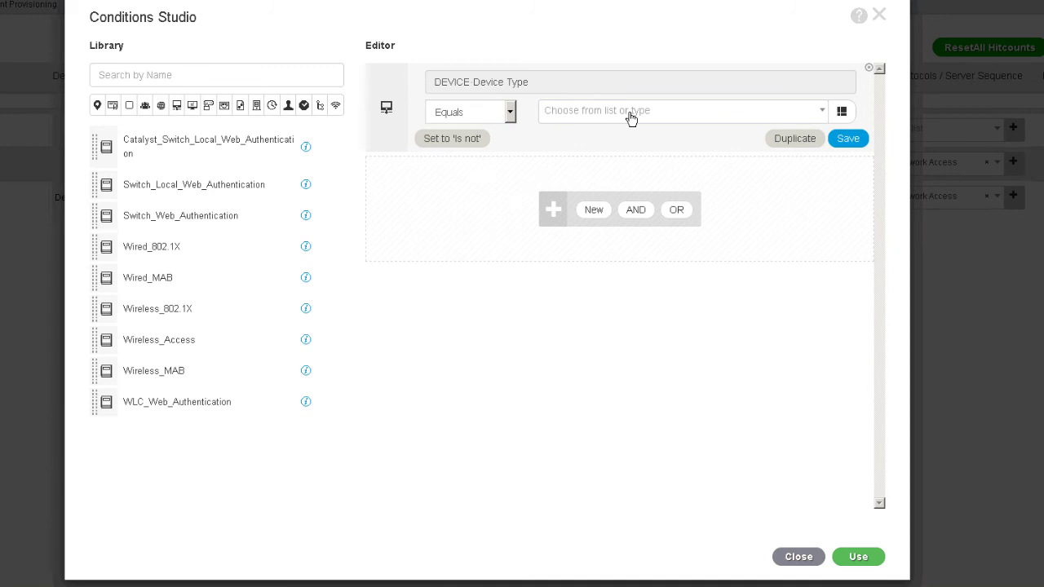
pyautogui.click(630, 118)
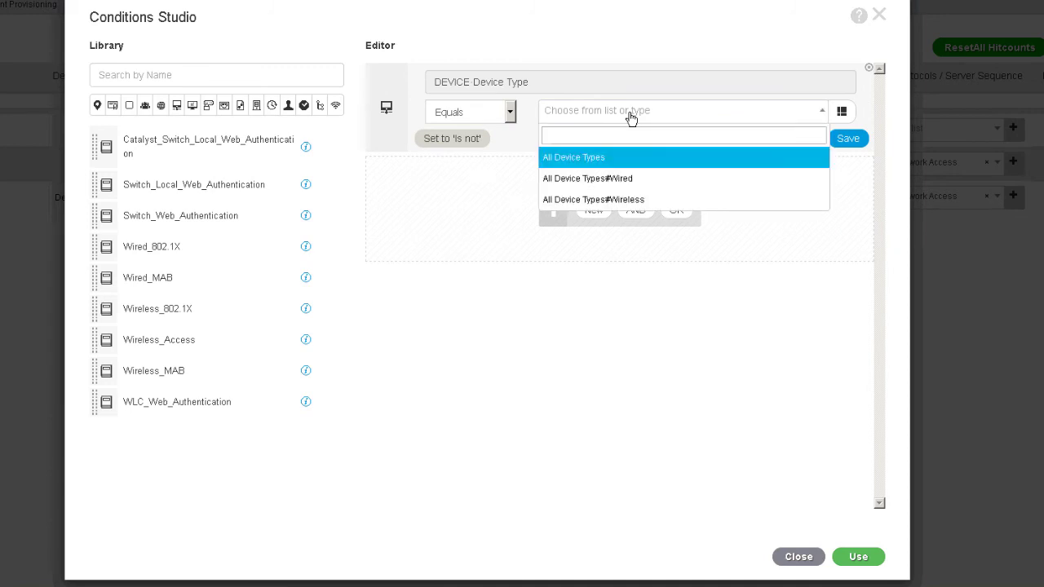
pyautogui.click(622, 204)
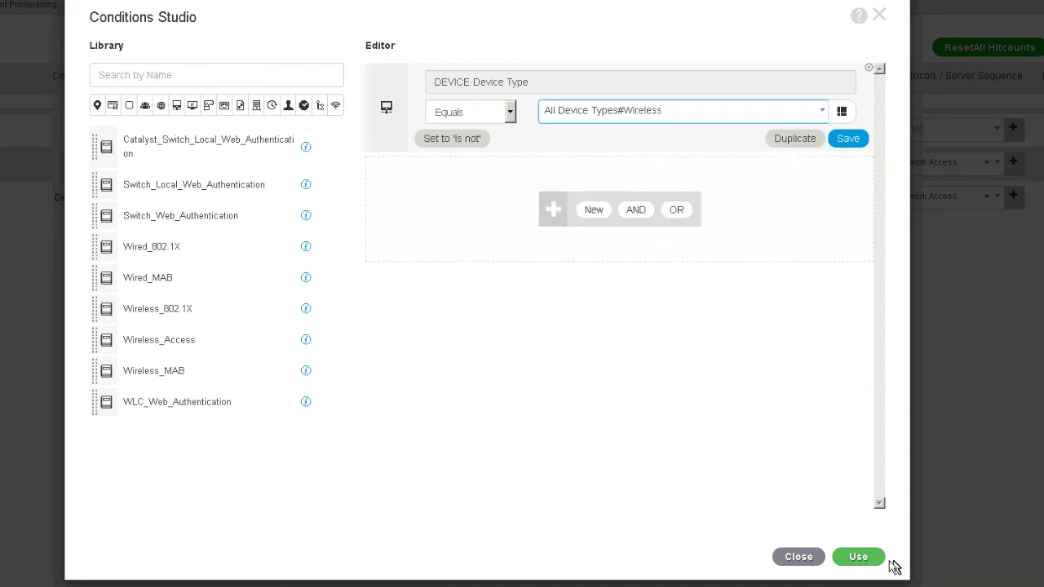
pyautogui.click(865, 560)
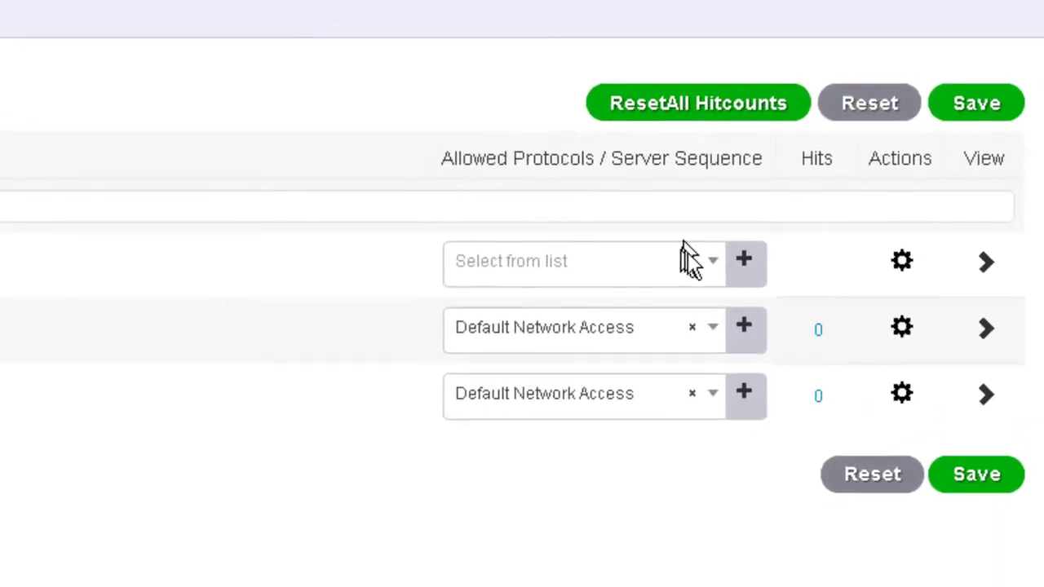
# Choose Default Network Access as Wireless's allowed protocols and save the policy sets.
pyautogui.click(679, 278)
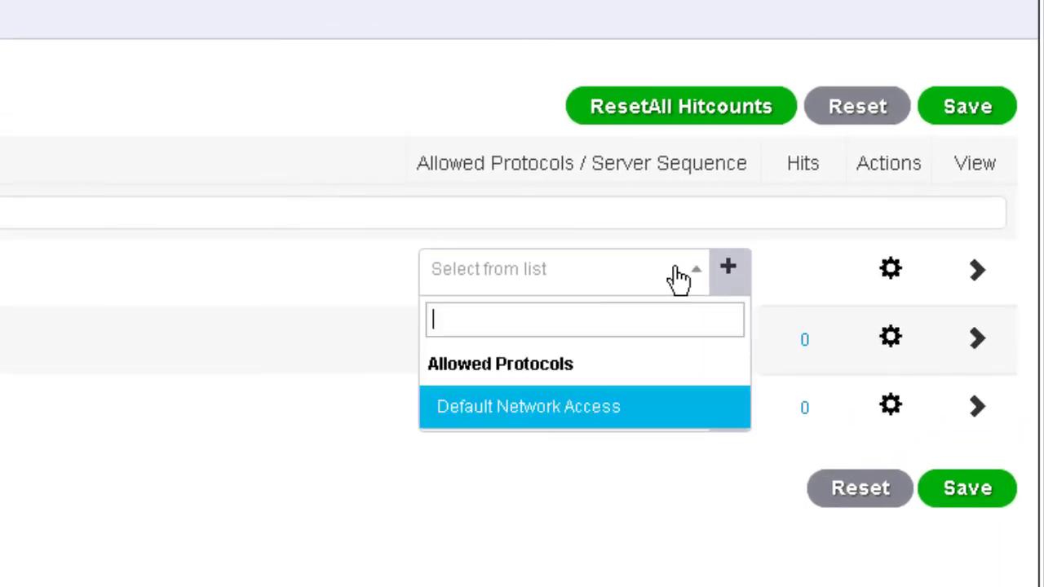
pyautogui.click(553, 412)
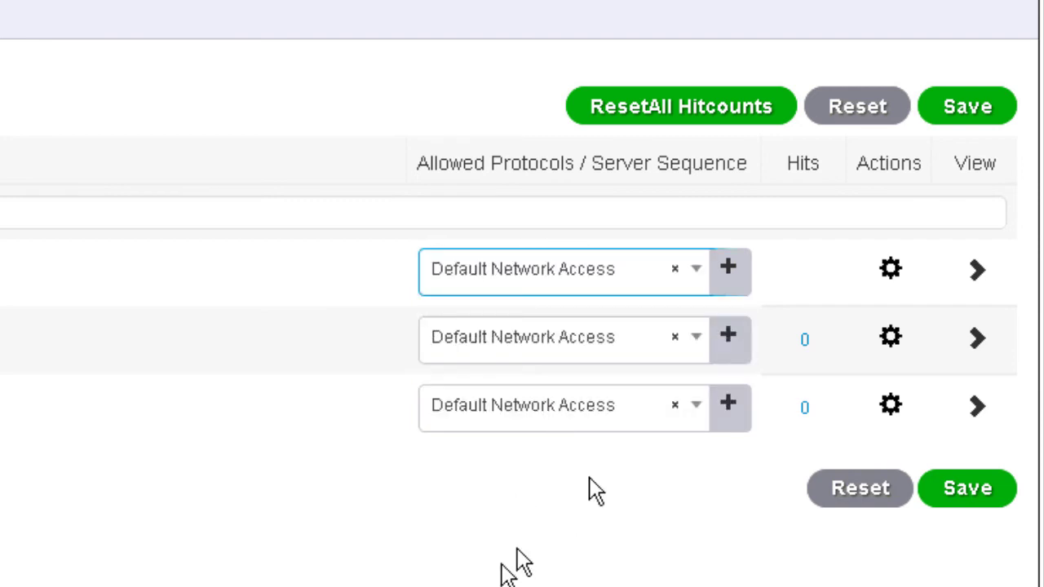
pyautogui.click(983, 490)
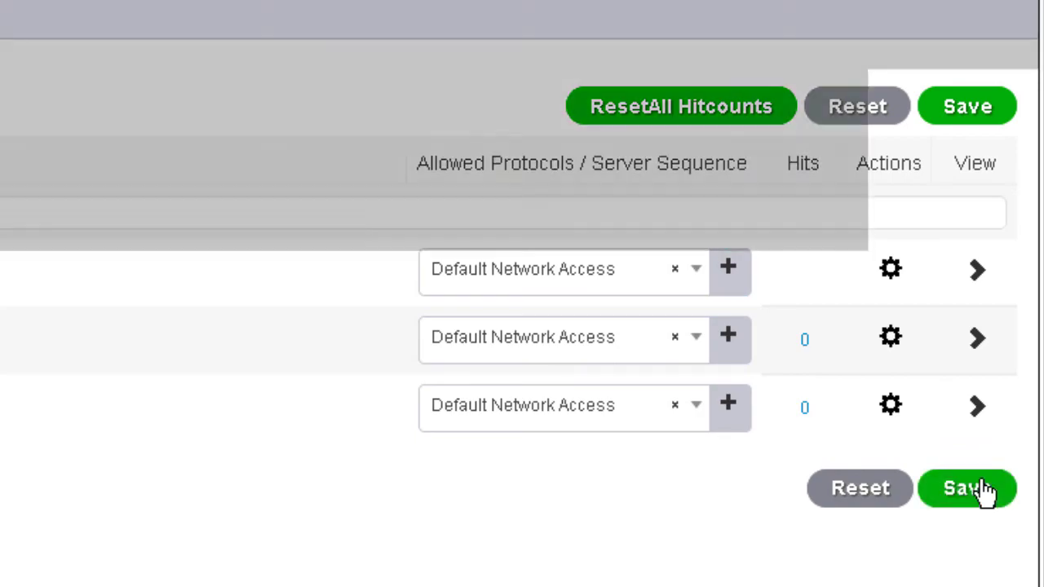